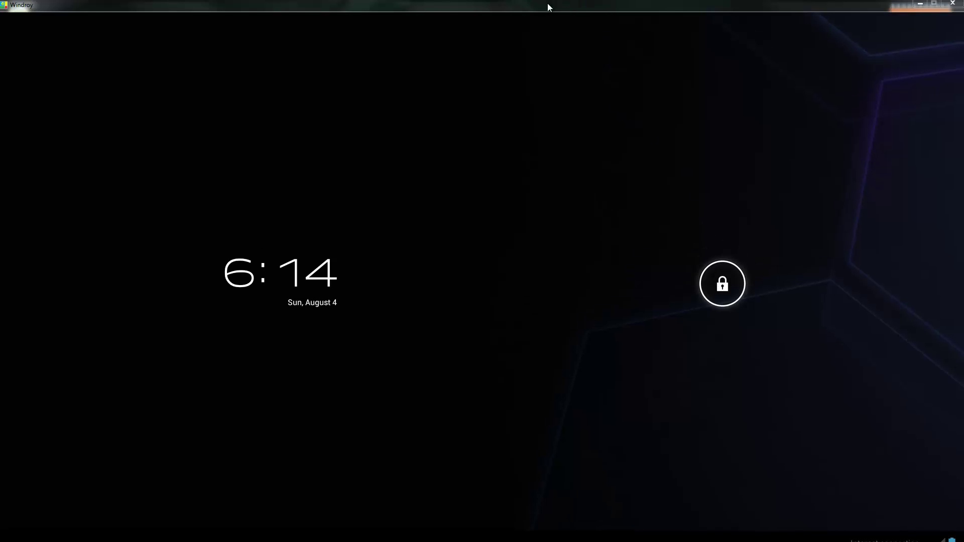
- Bring up the Windows Start menu over Android, then dismiss it back to the lock screen
key(super)
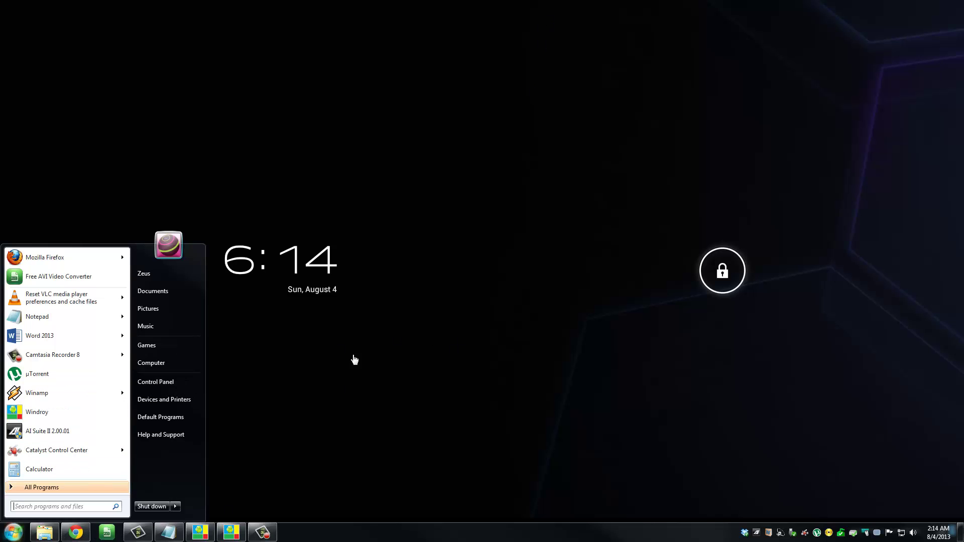
click(384, 255)
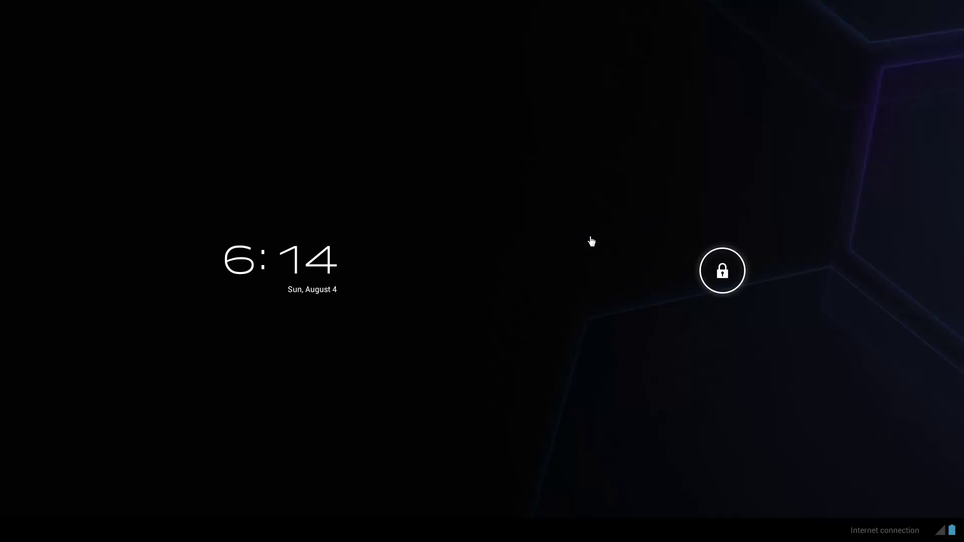
- Unlock to the Android home screen and drag the clock widget onto Remove
click(714, 276)
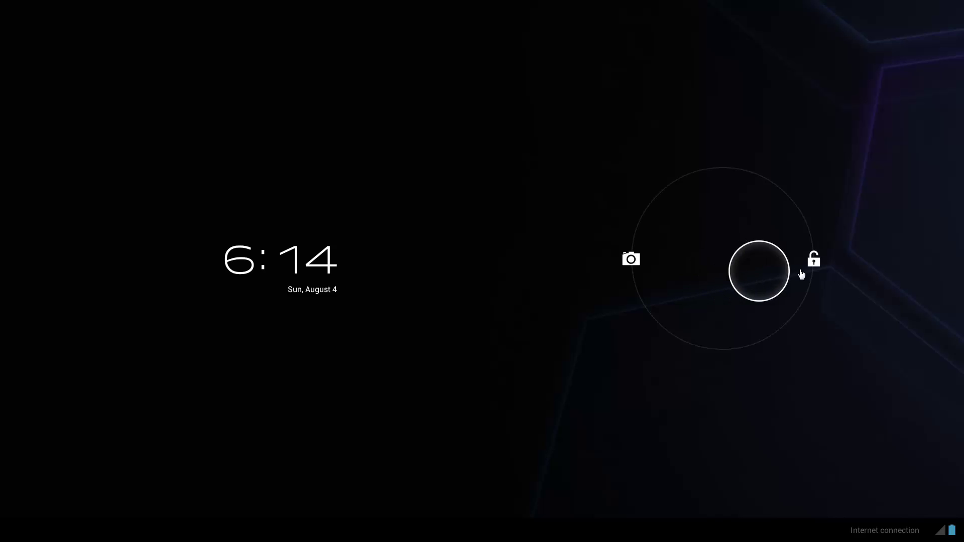
drag(714, 276, 843, 277)
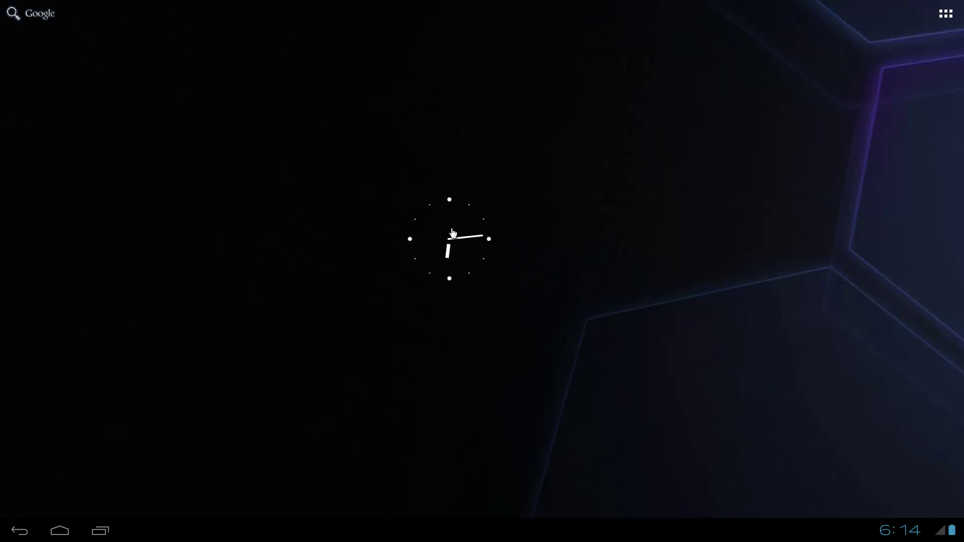
drag(452, 234, 571, 229)
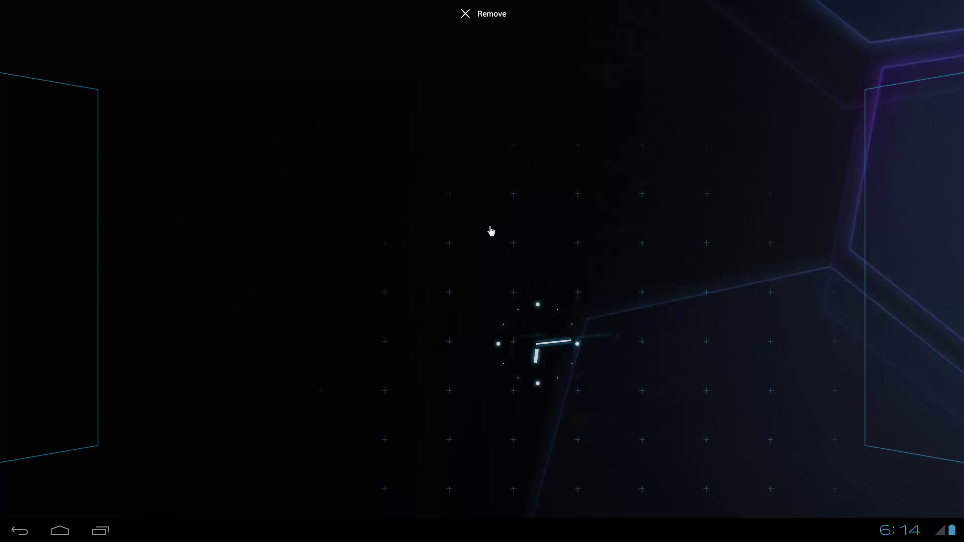
drag(571, 229, 494, 25)
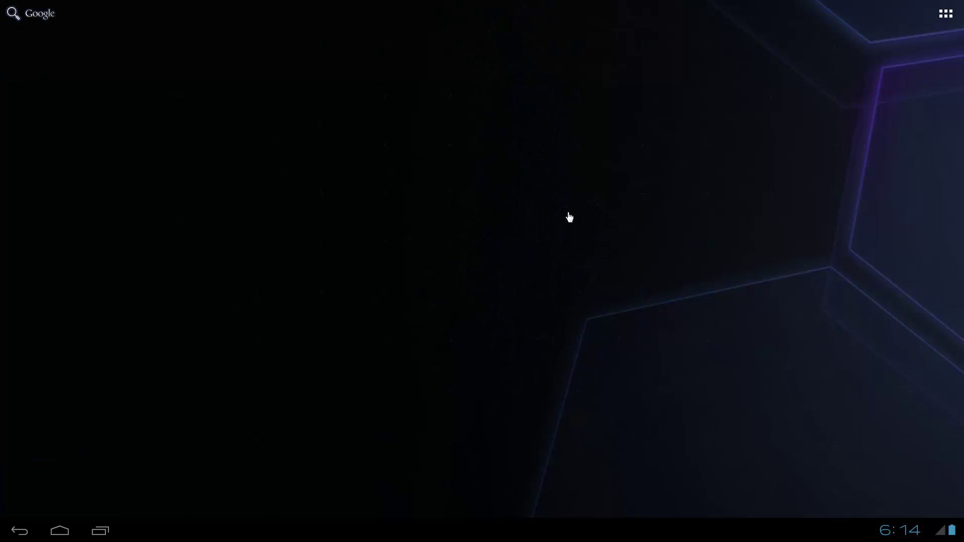
- Place an Analog clock widget from the Widgets list at the home screen centre
click(946, 15)
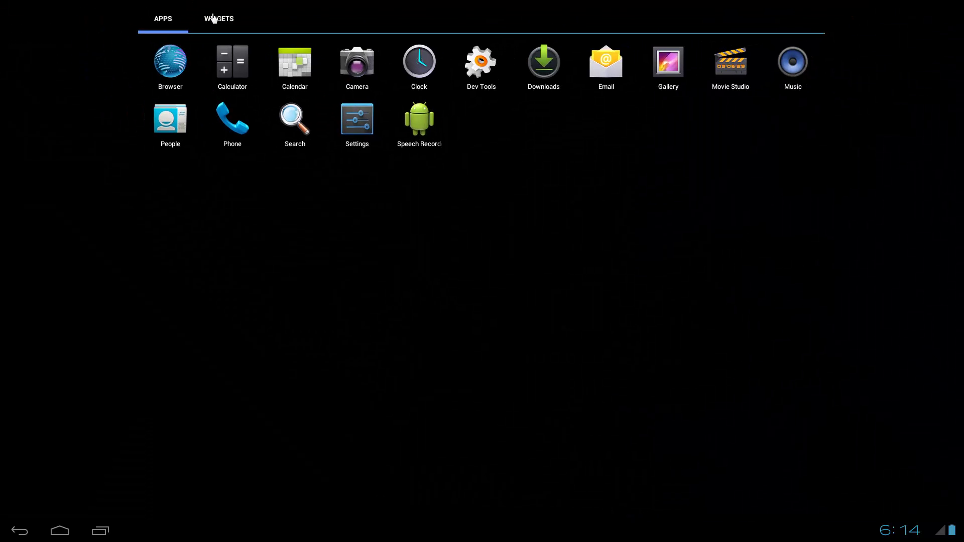
click(224, 25)
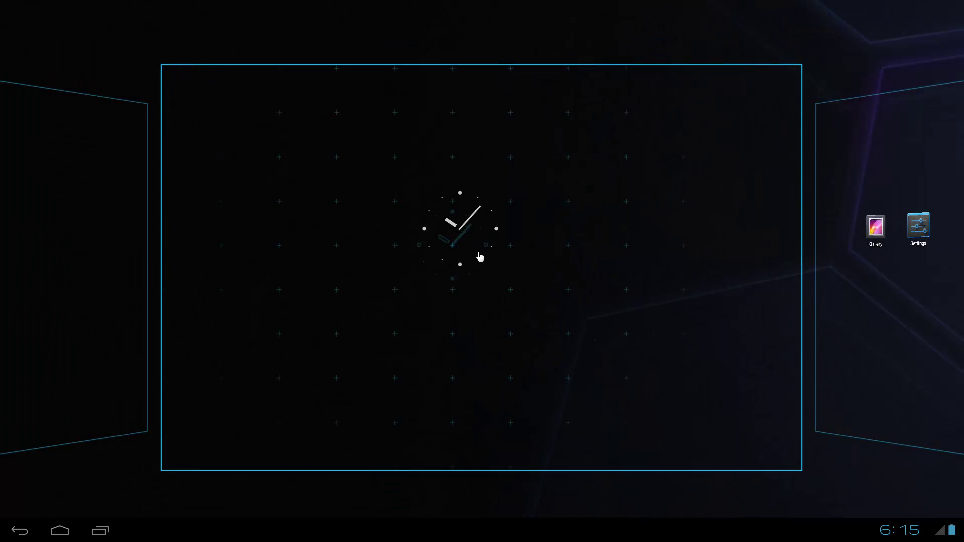
drag(201, 105, 482, 260)
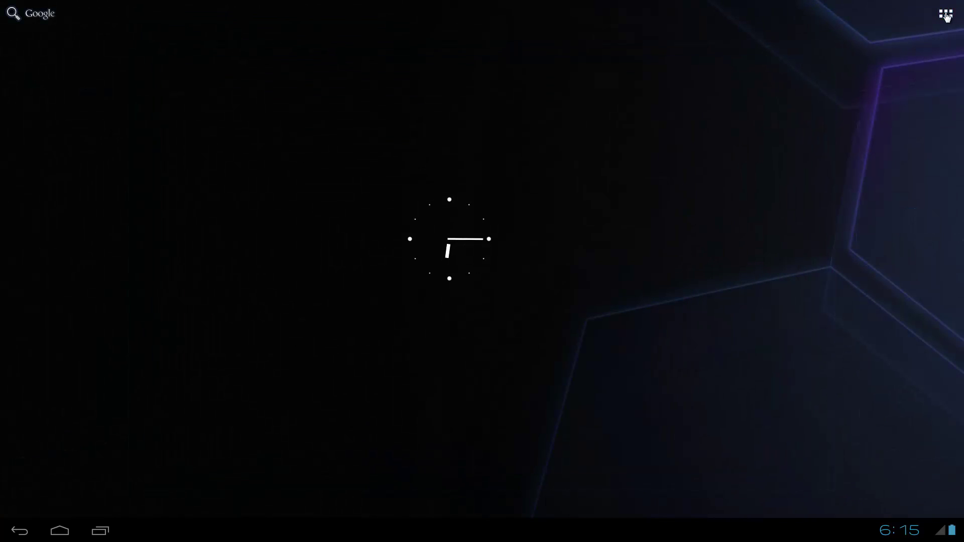
- Launch Settings from the Apps list and view the About phone information
click(945, 14)
click(183, 29)
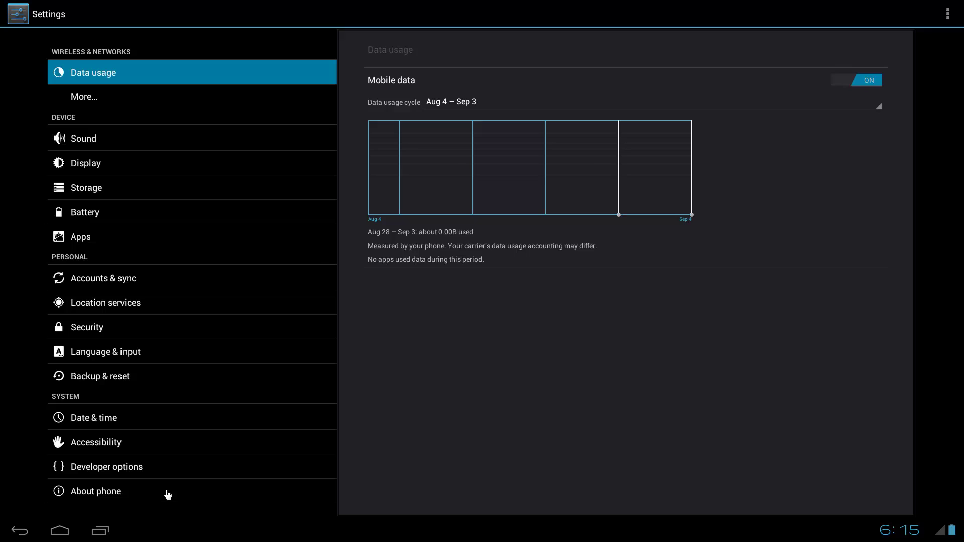
click(128, 493)
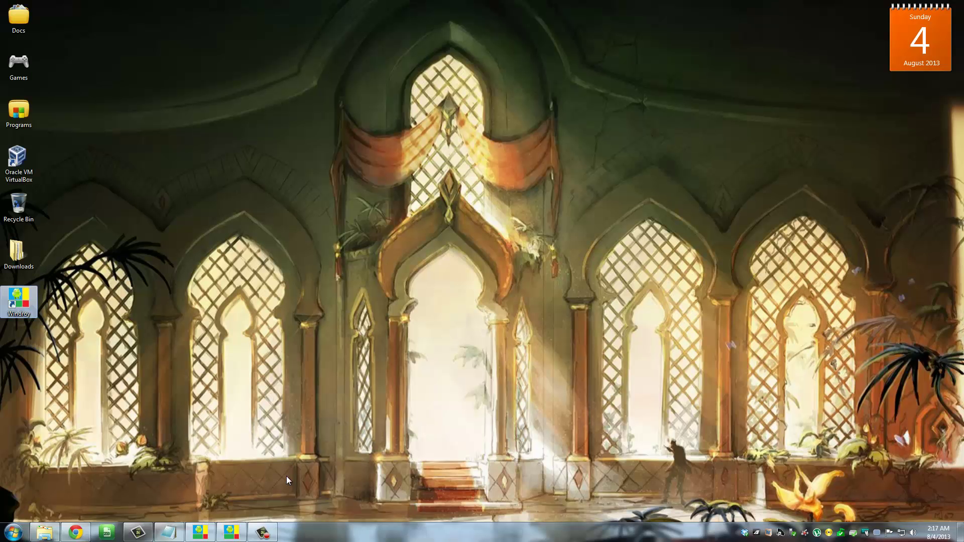
- Bring Chrome's Windroy page forward and briefly highlight its heading and tagline
click(75, 533)
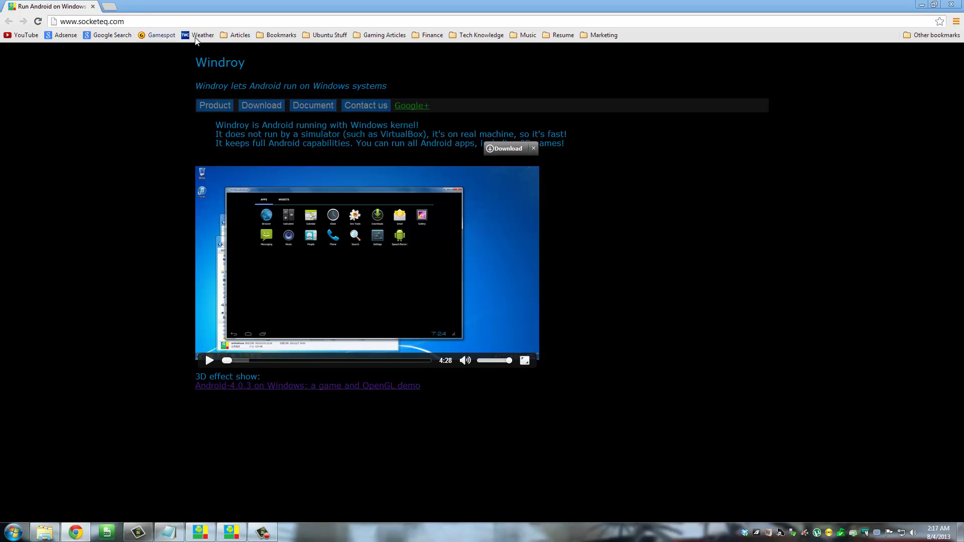
drag(251, 64, 197, 64)
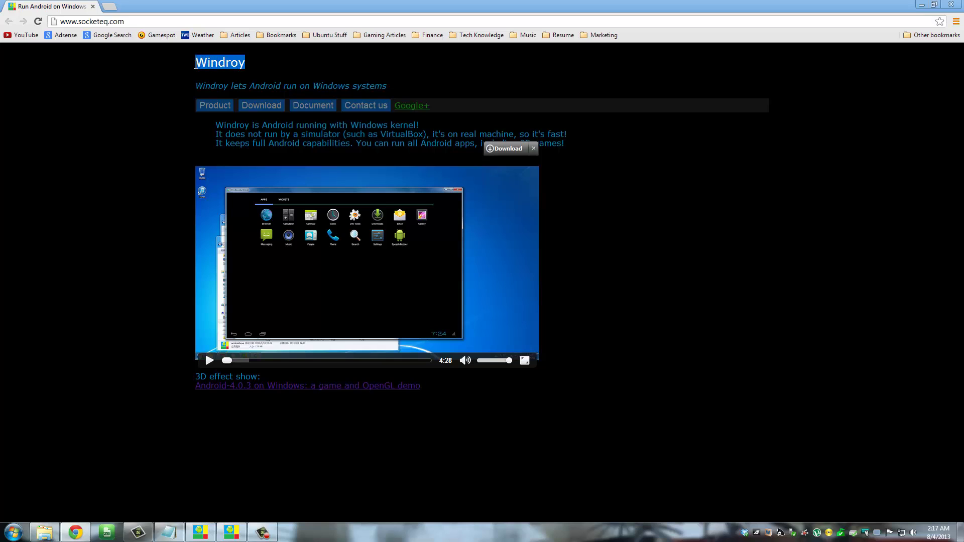
click(195, 64)
drag(194, 87, 401, 82)
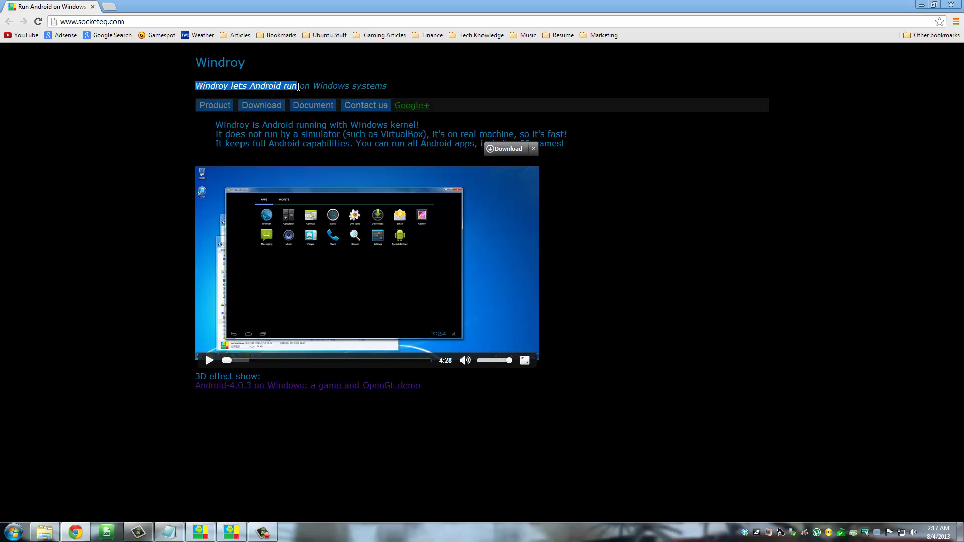
click(400, 82)
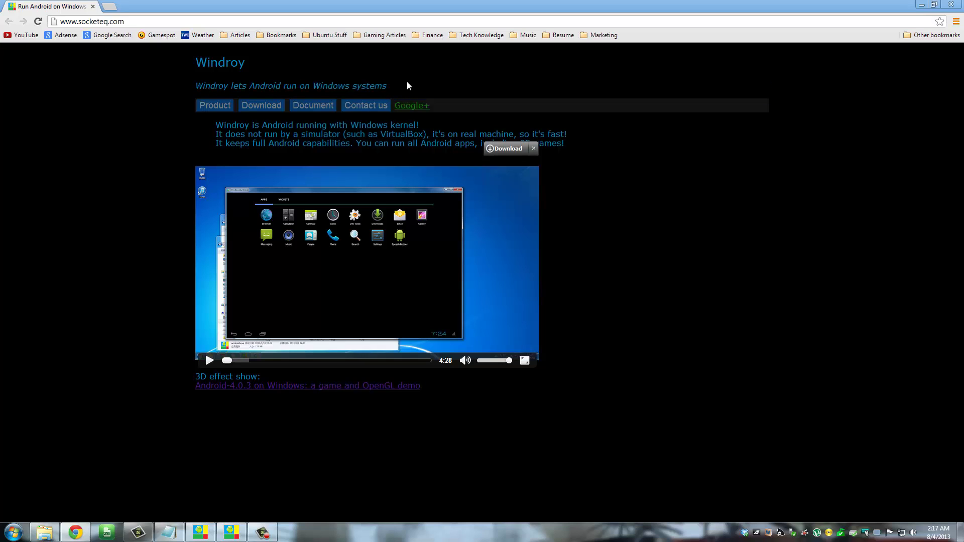
- Dismiss the overlay and notification, then go through Download to the Documents section
click(533, 149)
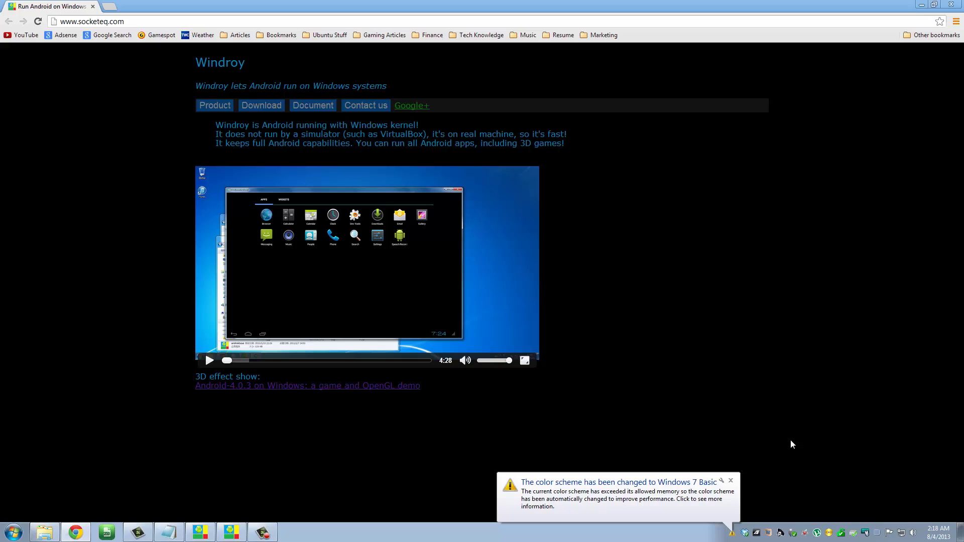
click(731, 480)
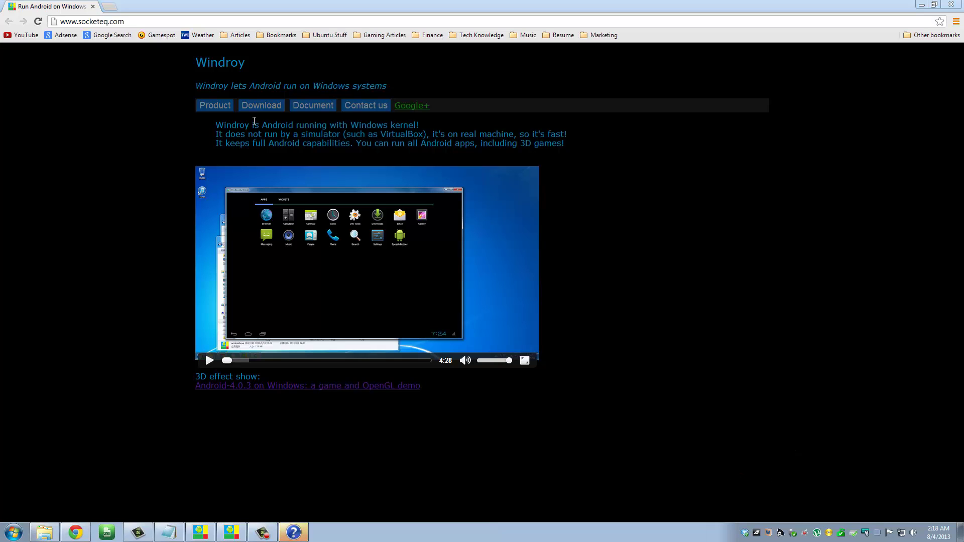
click(265, 105)
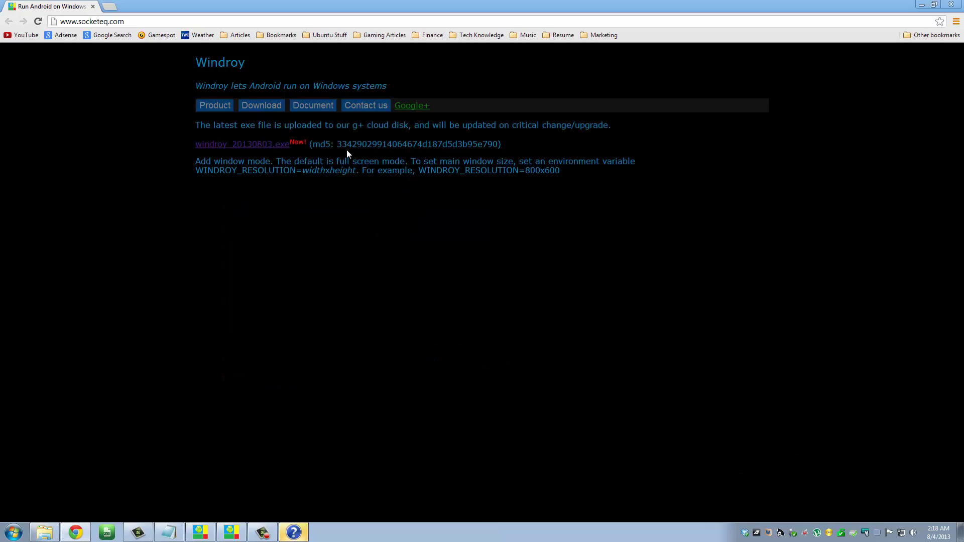
click(312, 103)
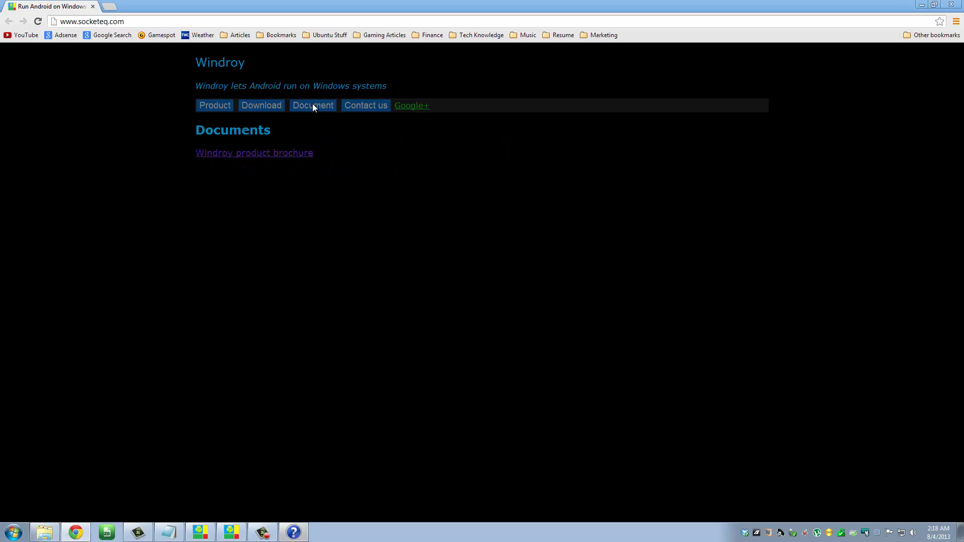
- View the Windroy brochure PDF, go back to the site, and close the Help window
click(249, 154)
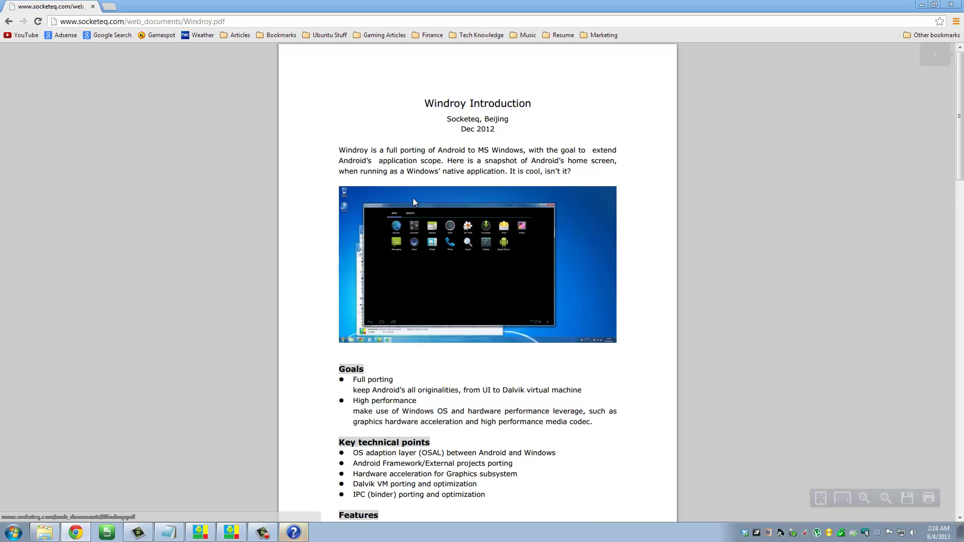
scroll(540, 265, down, 5)
scroll(536, 262, down, 4)
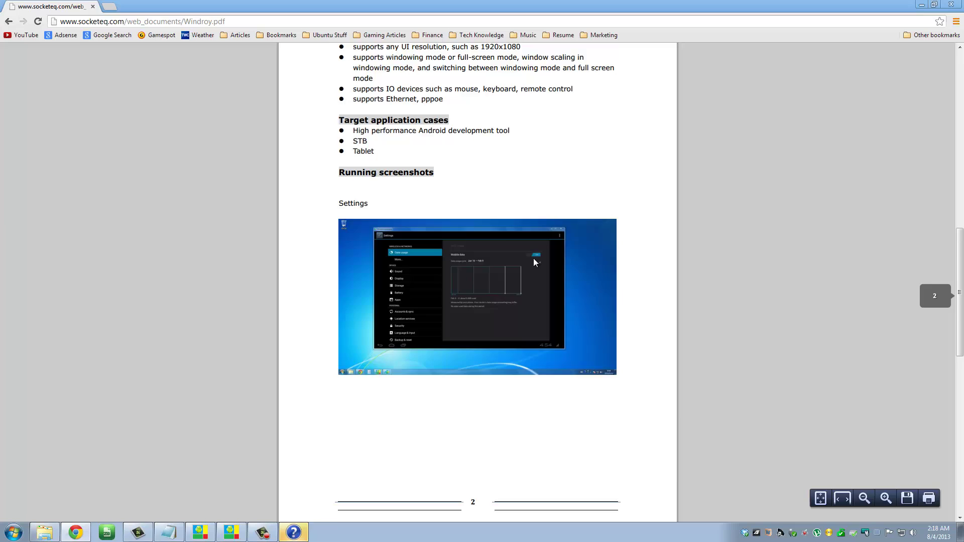
scroll(534, 258, down, 4)
scroll(533, 258, up, 5)
scroll(532, 257, up, 4)
scroll(533, 257, up, 4)
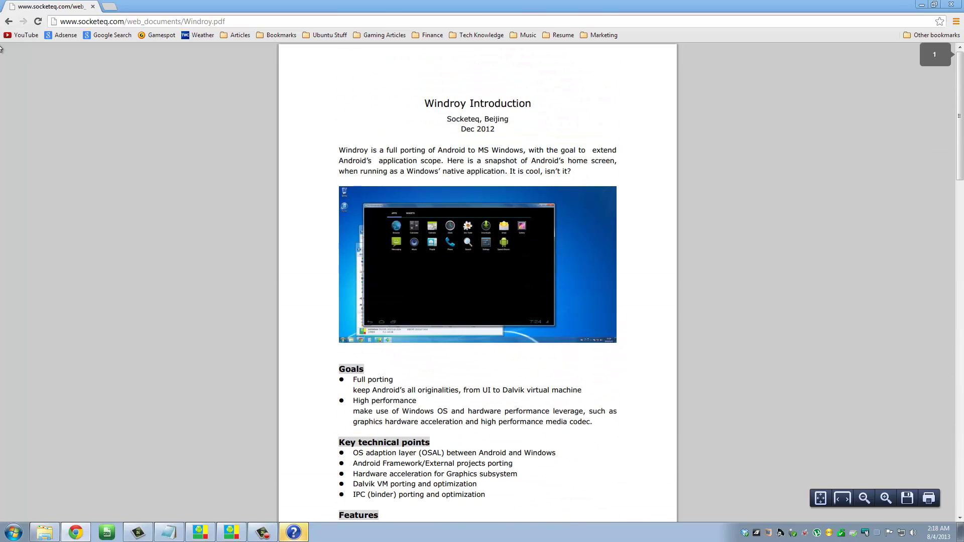
click(10, 24)
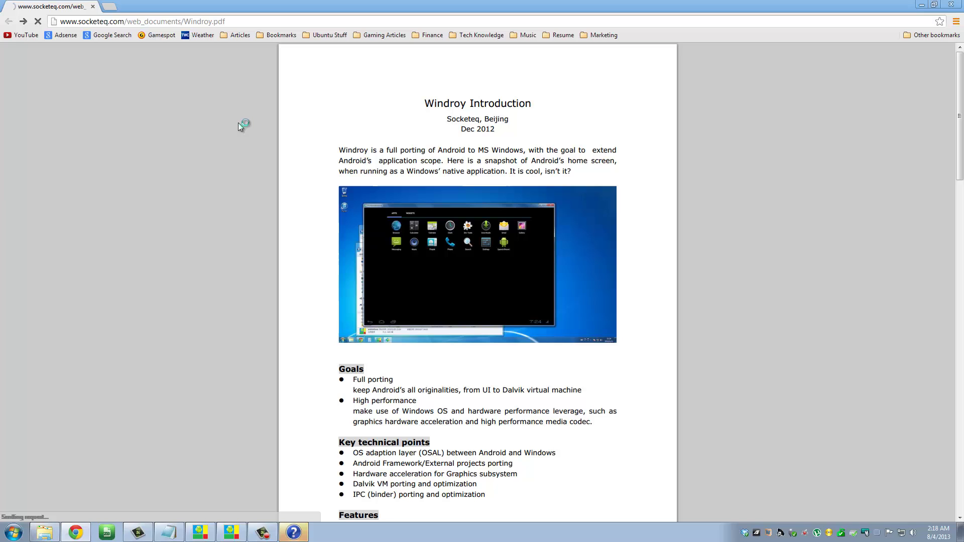
right_click(300, 532)
click(295, 514)
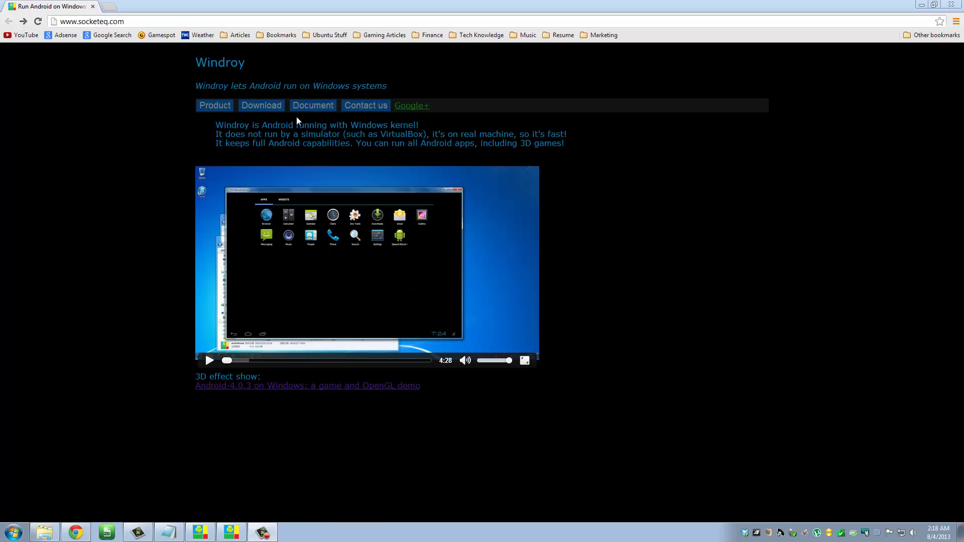
- Briefly highlight the line about full Android capabilities, then bring up the Windows Start menu
drag(565, 142, 216, 141)
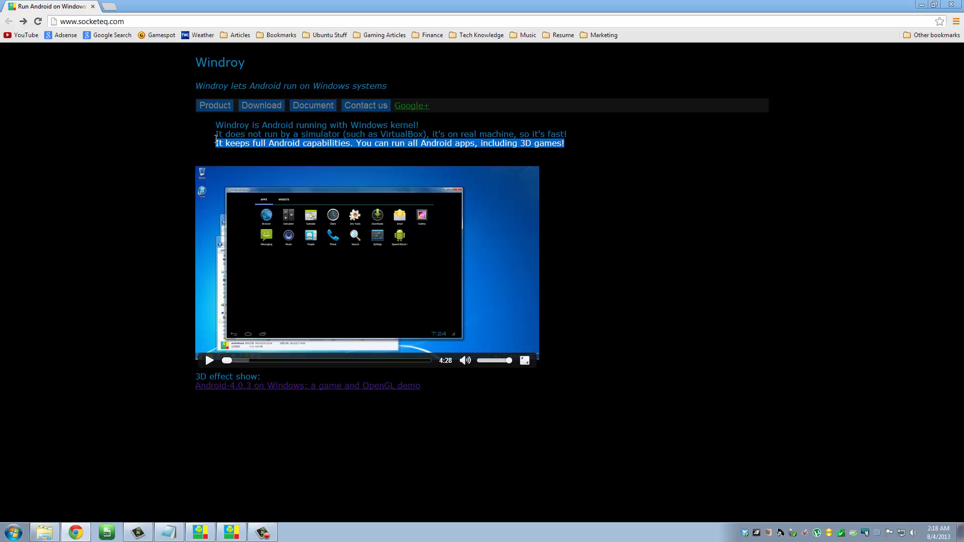
click(216, 139)
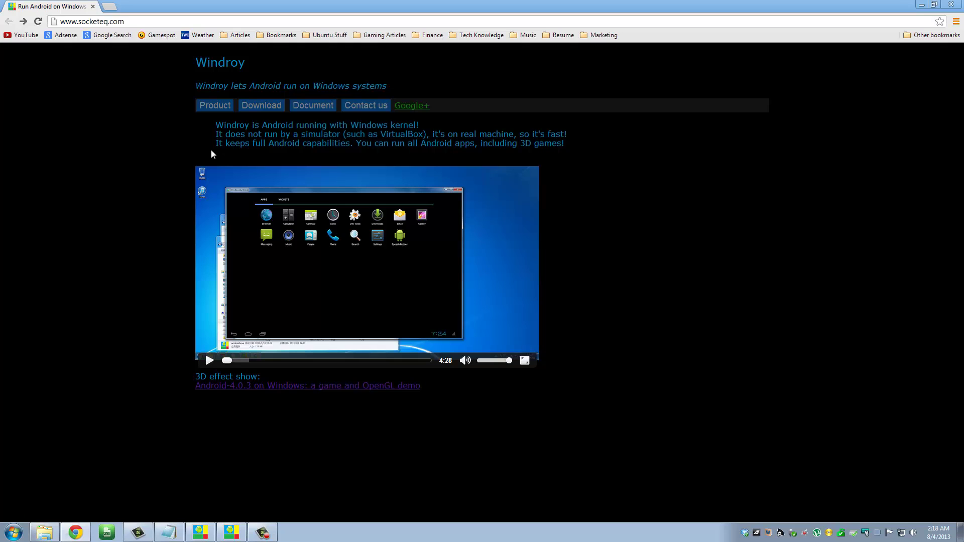
click(14, 533)
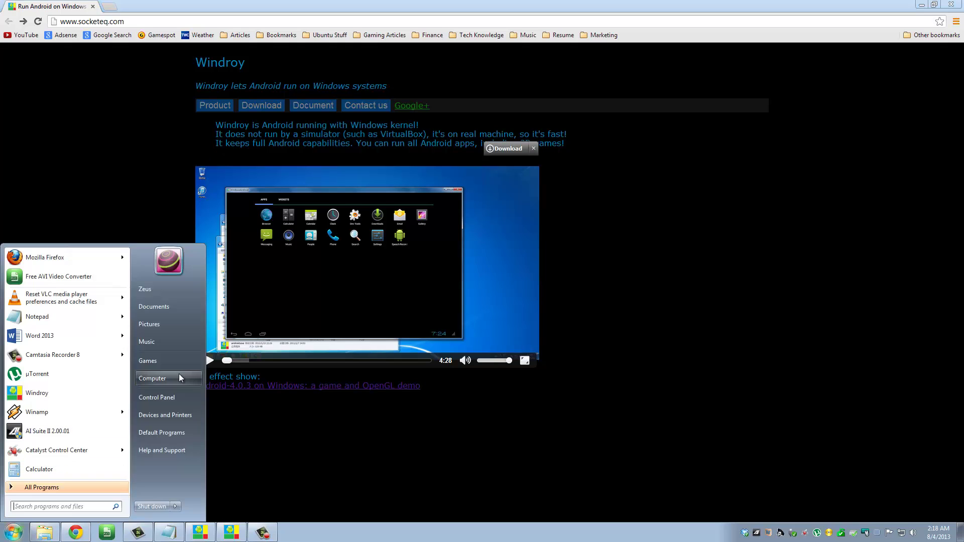
- Browse from Computer into C:\Windroy\windroy_root in Windows Explorer
click(179, 374)
double_click(382, 192)
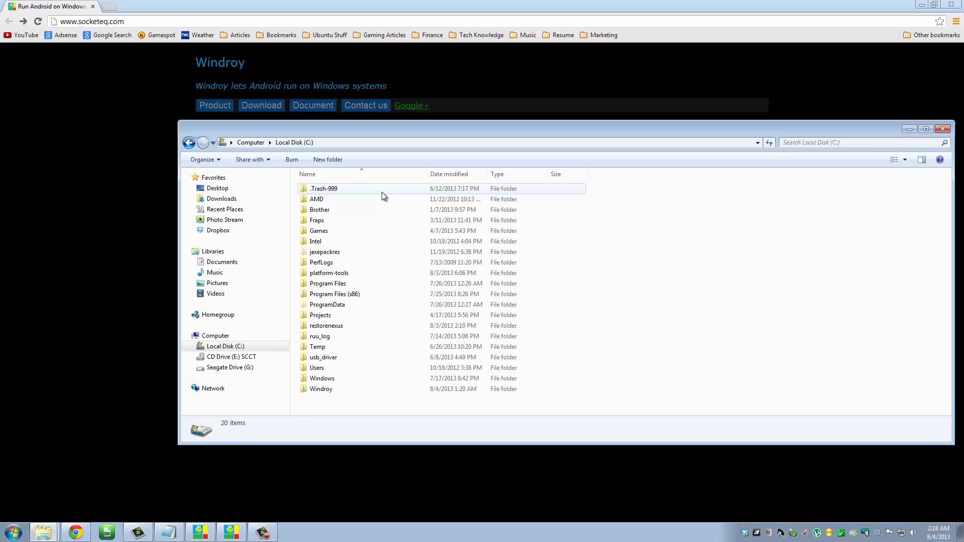
double_click(328, 393)
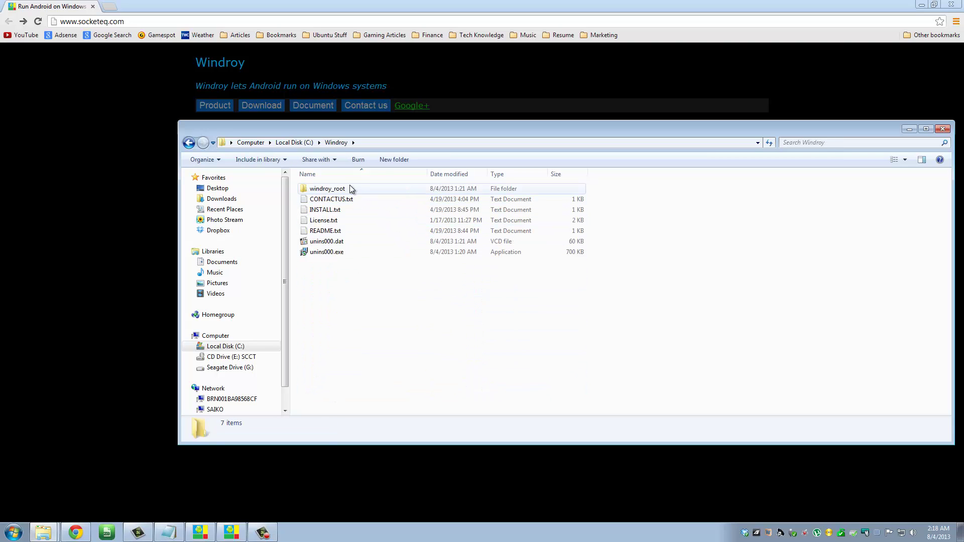
double_click(336, 188)
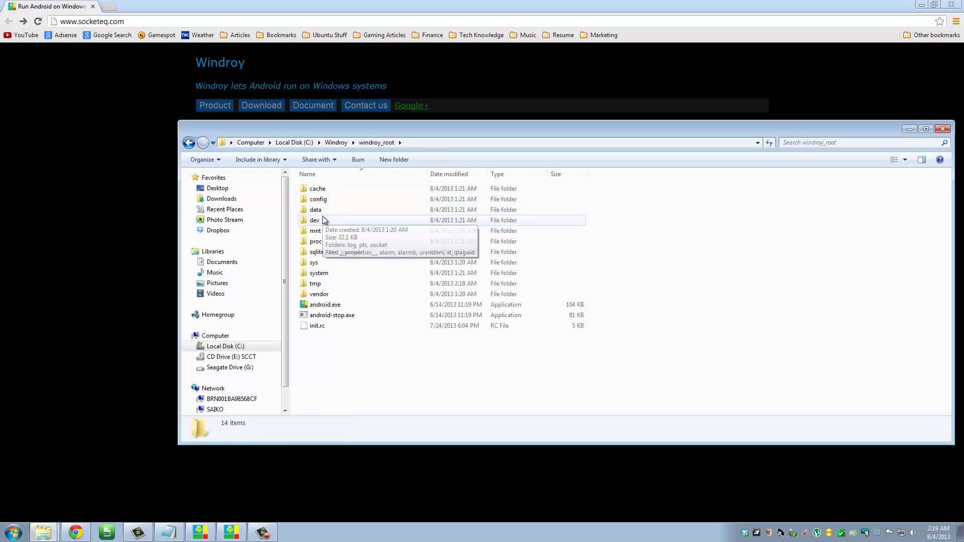
- Enter system\app and select Calendar.apk and Camera.apk to view their details
click(328, 275)
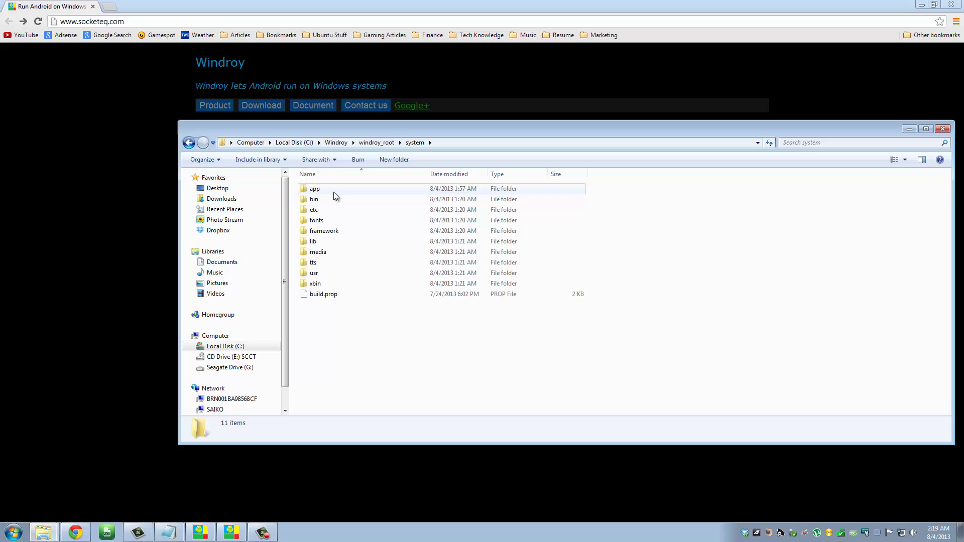
double_click(334, 192)
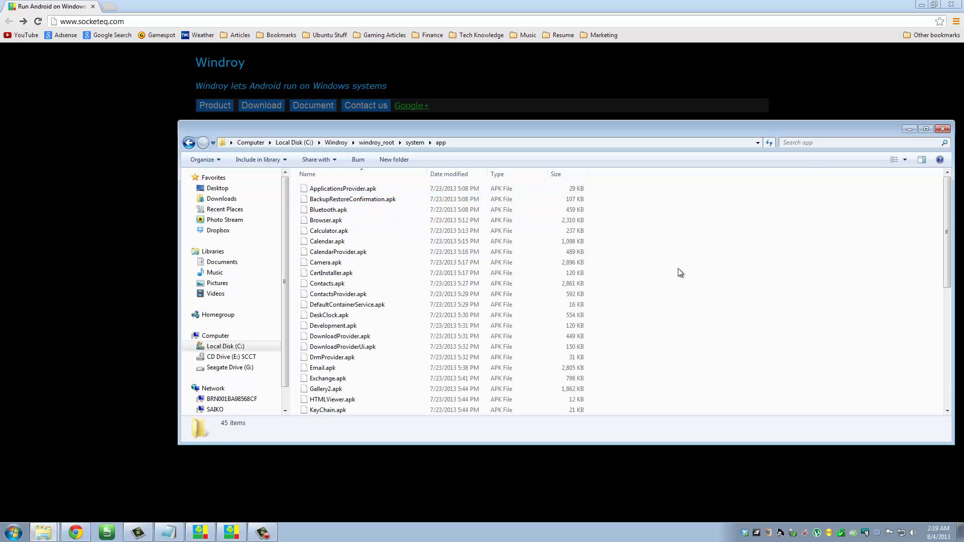
click(341, 242)
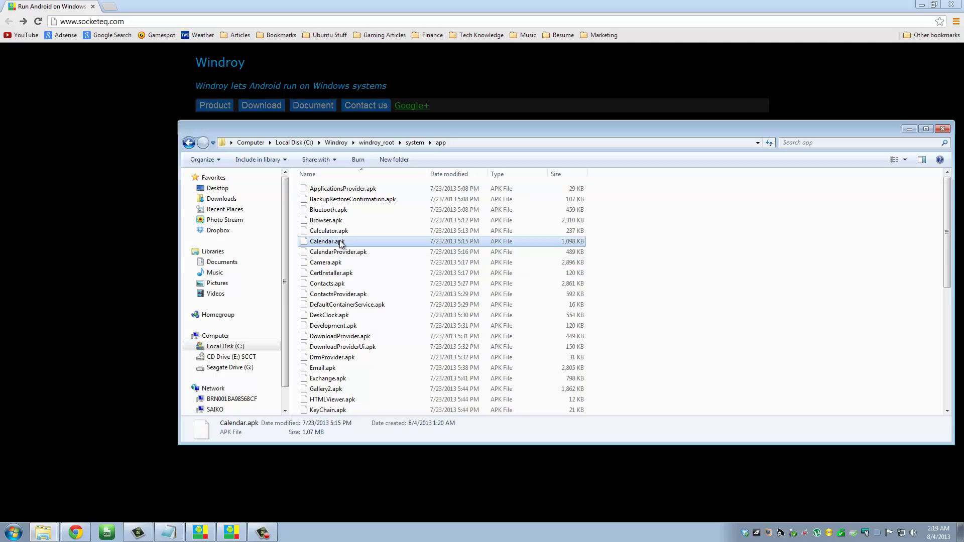
click(339, 253)
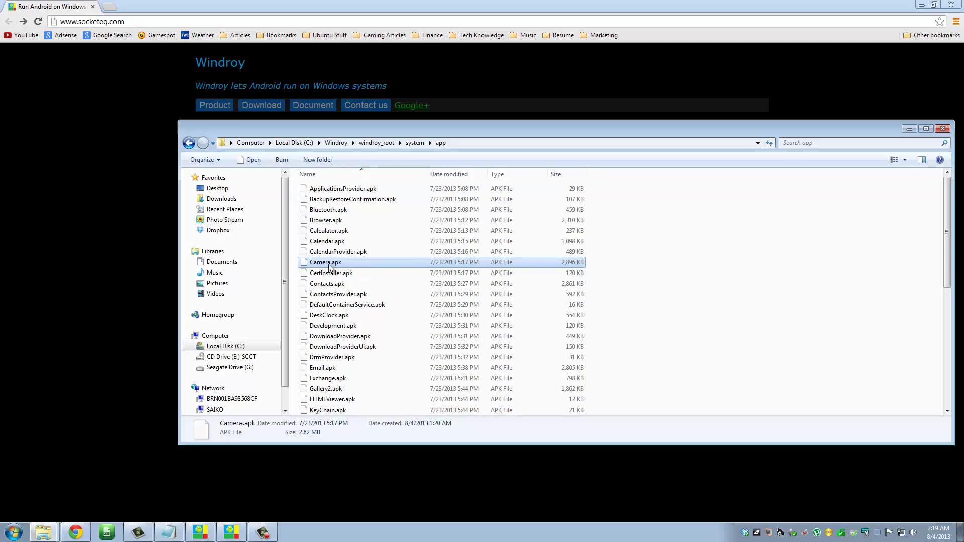
- Switch to the Windroy window, go to the Android home screen and show all installed apps
click(231, 533)
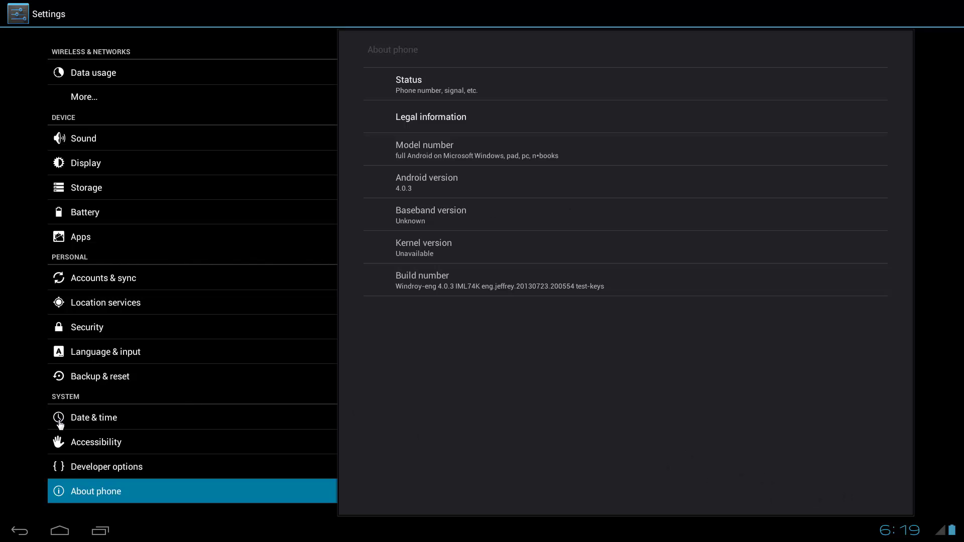
click(57, 535)
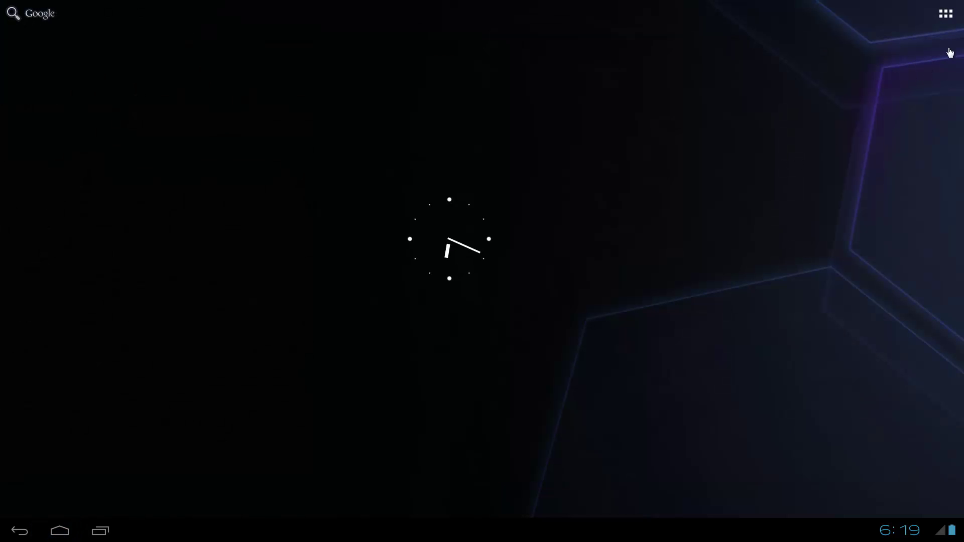
click(950, 16)
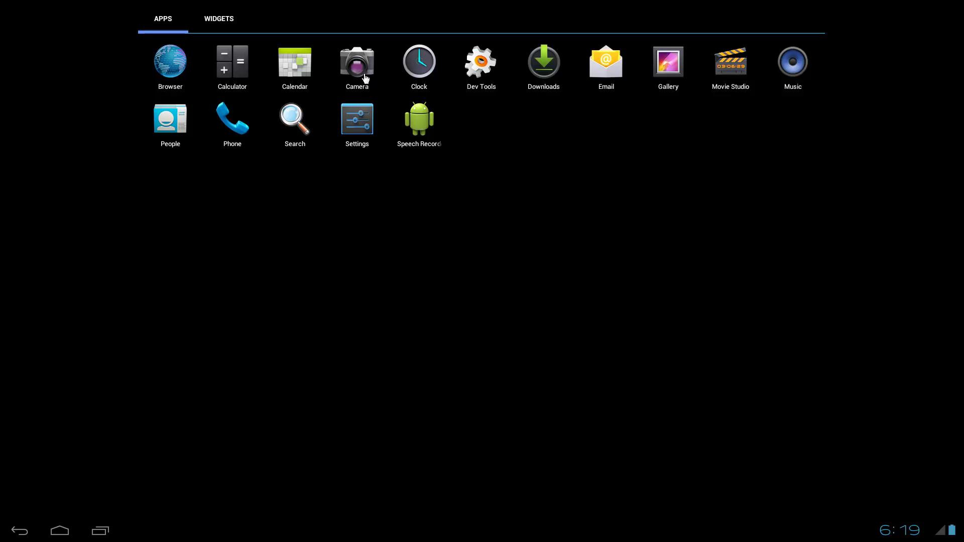
- Launch Calculator, clear the old 78 and compute 85+32 = 117
click(234, 66)
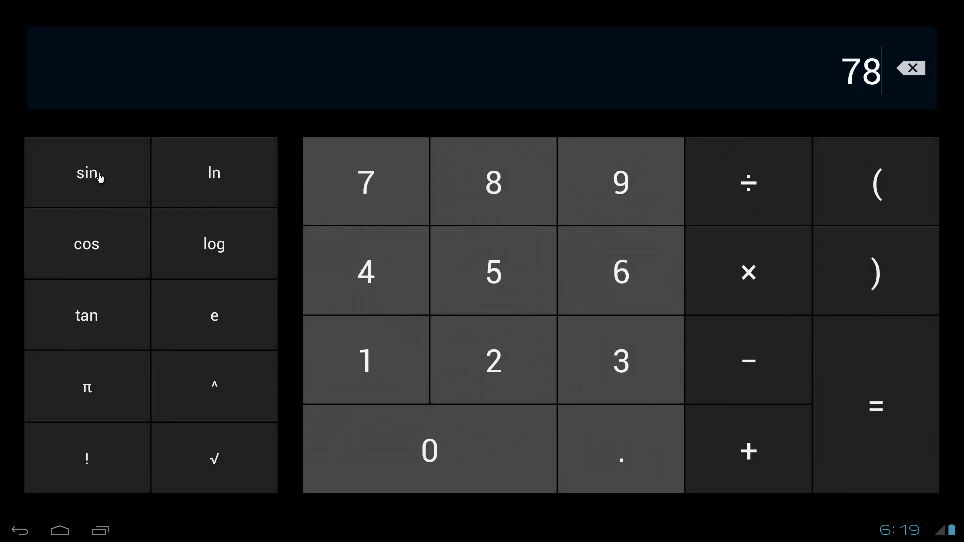
click(911, 74)
click(531, 178)
click(495, 284)
click(747, 455)
click(650, 343)
click(532, 354)
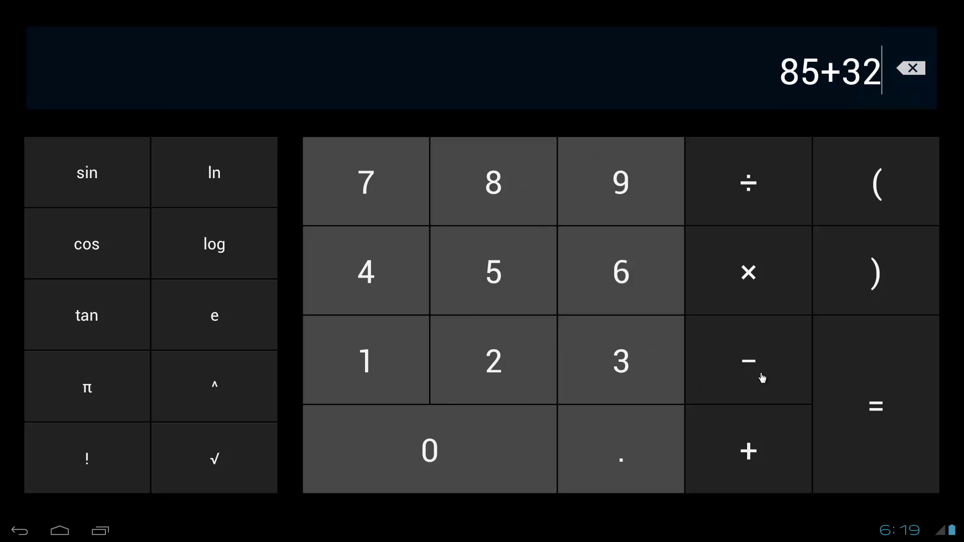
click(876, 404)
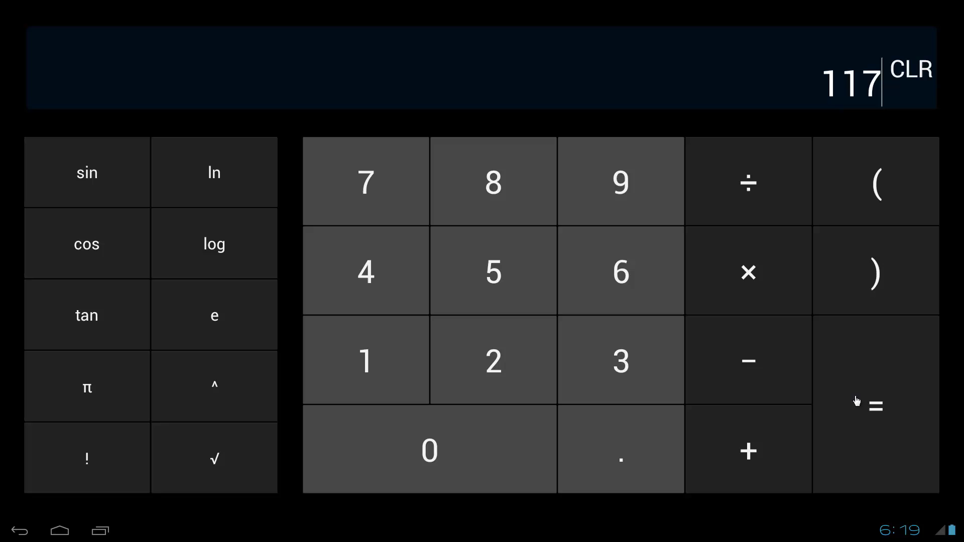
- Clear the 117 result and return to the Android home screen
click(914, 75)
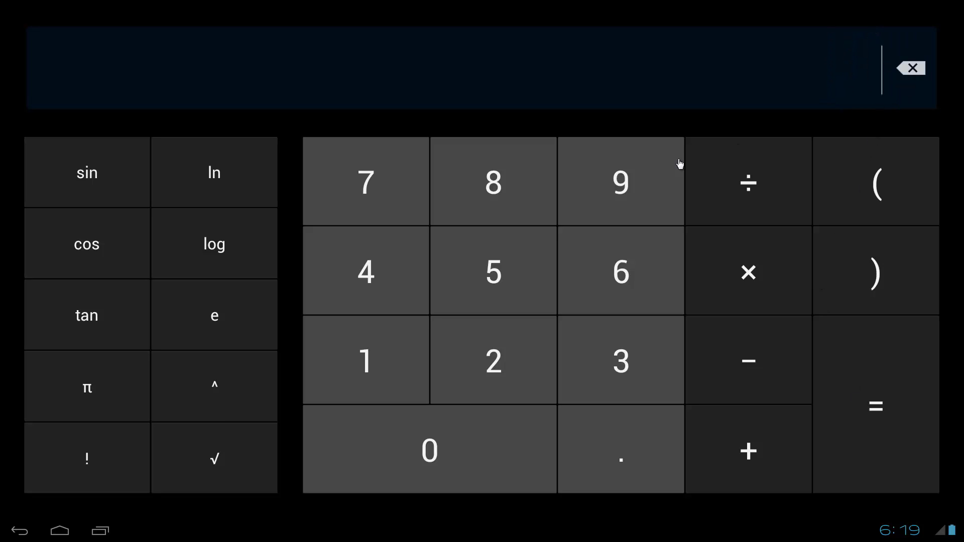
click(61, 533)
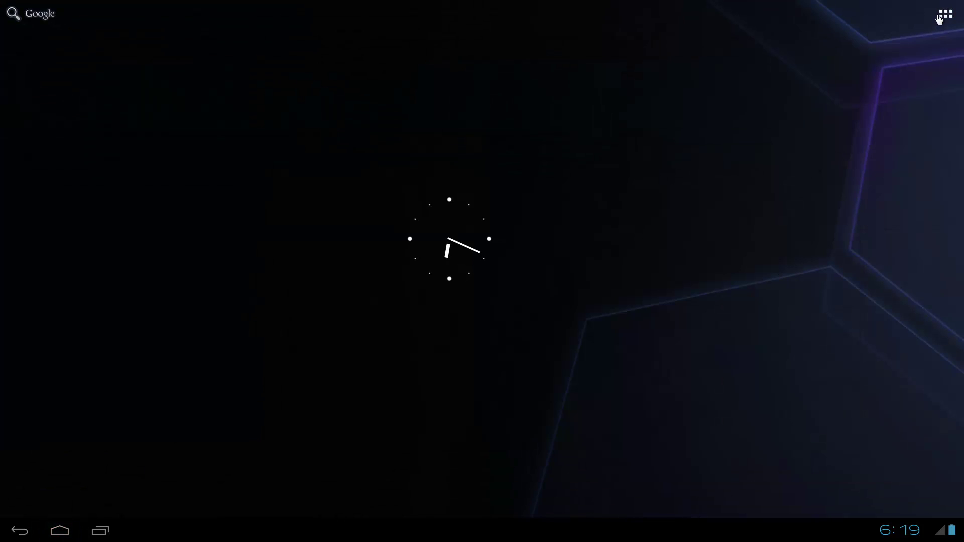
- Launch Calendar and switch through its day, week and month views of August 2013
click(944, 16)
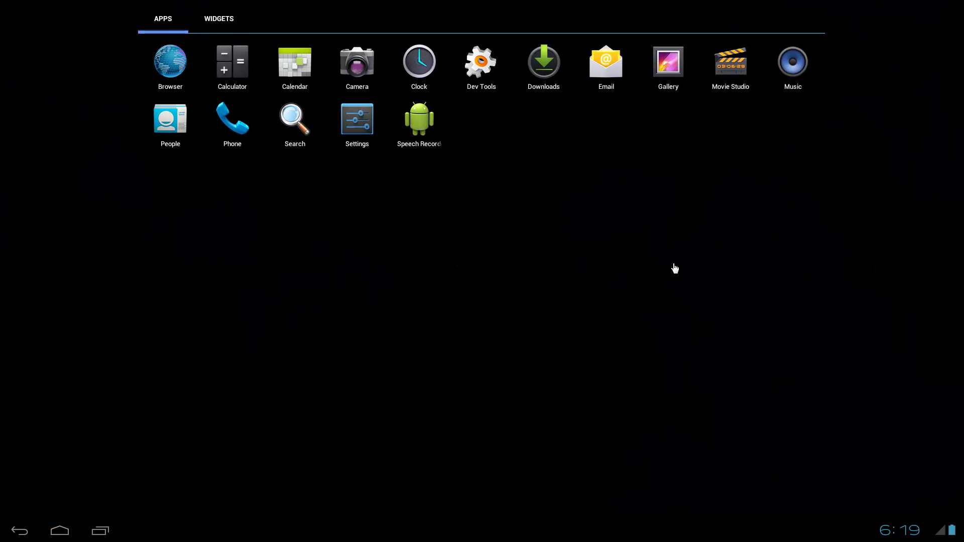
click(293, 62)
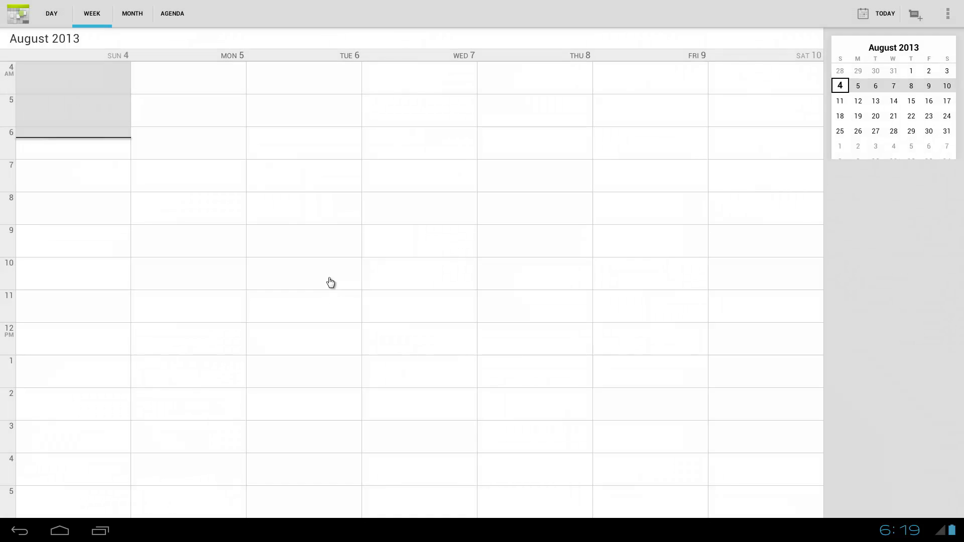
click(51, 21)
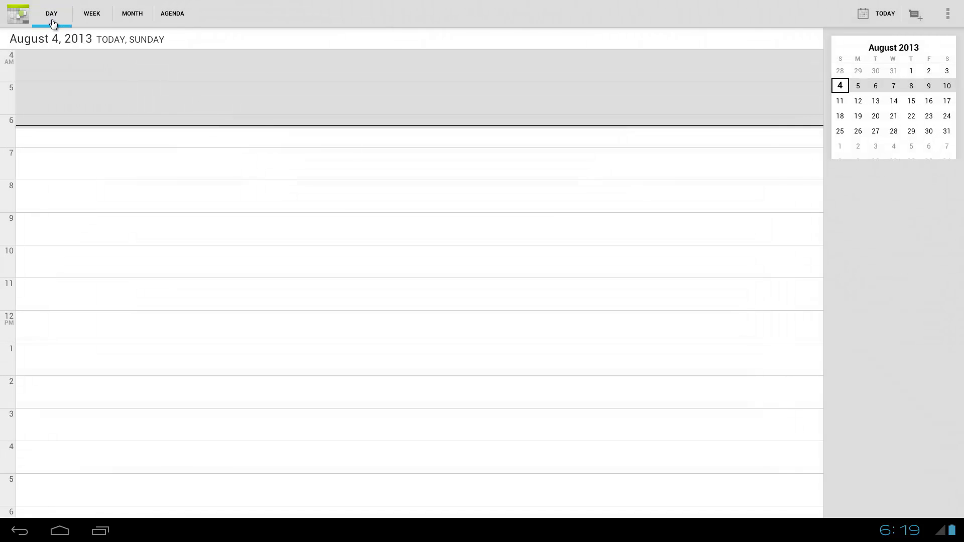
click(89, 20)
click(132, 24)
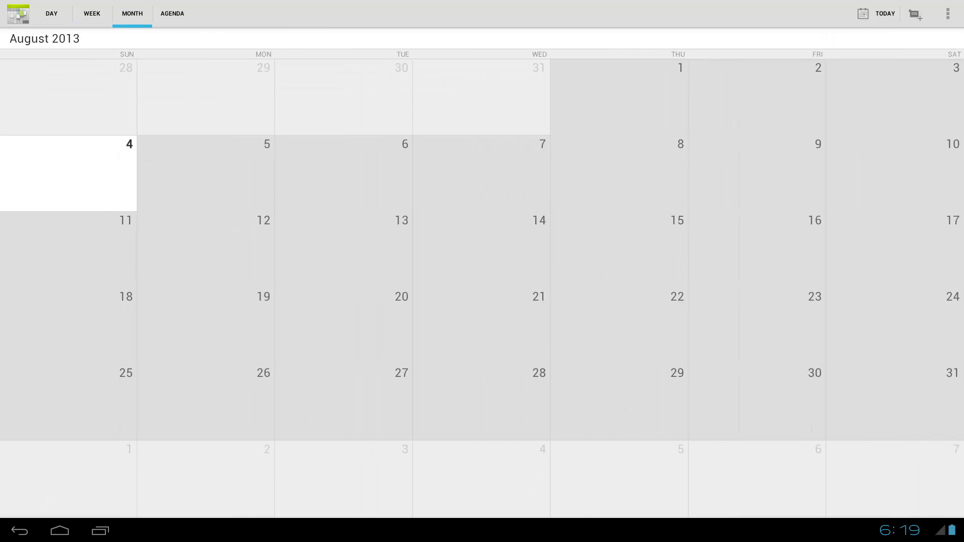
- Show the calendar's overflow options, then return to the home screen
click(948, 14)
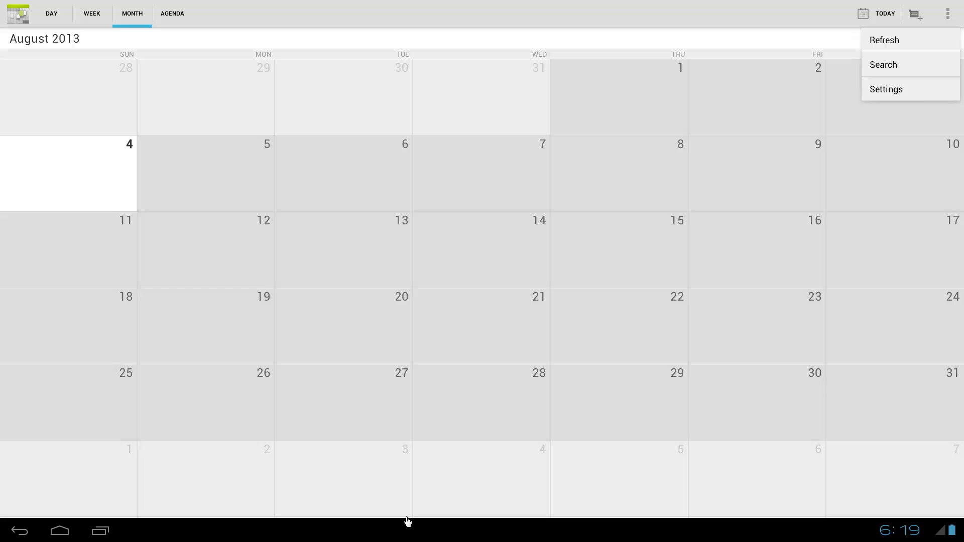
click(60, 530)
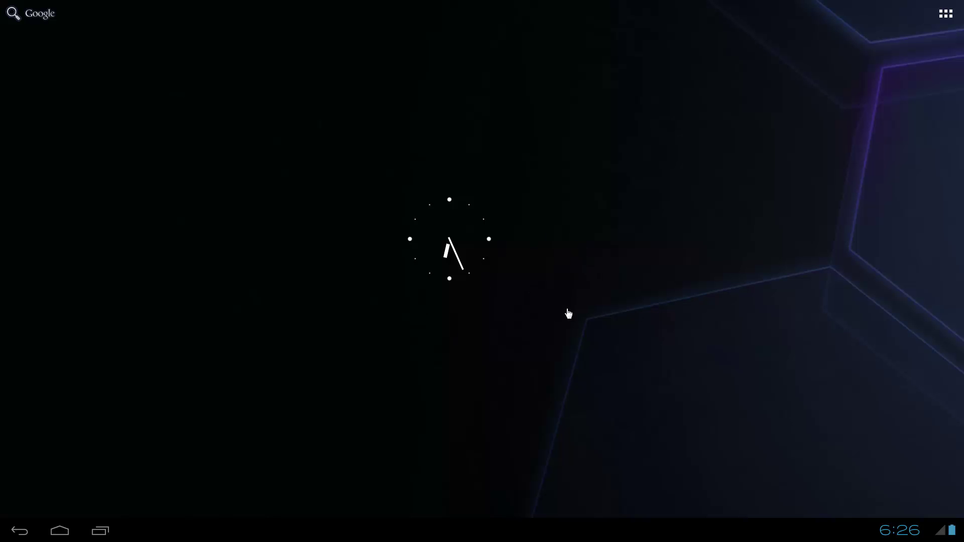
drag(454, 309, 944, 323)
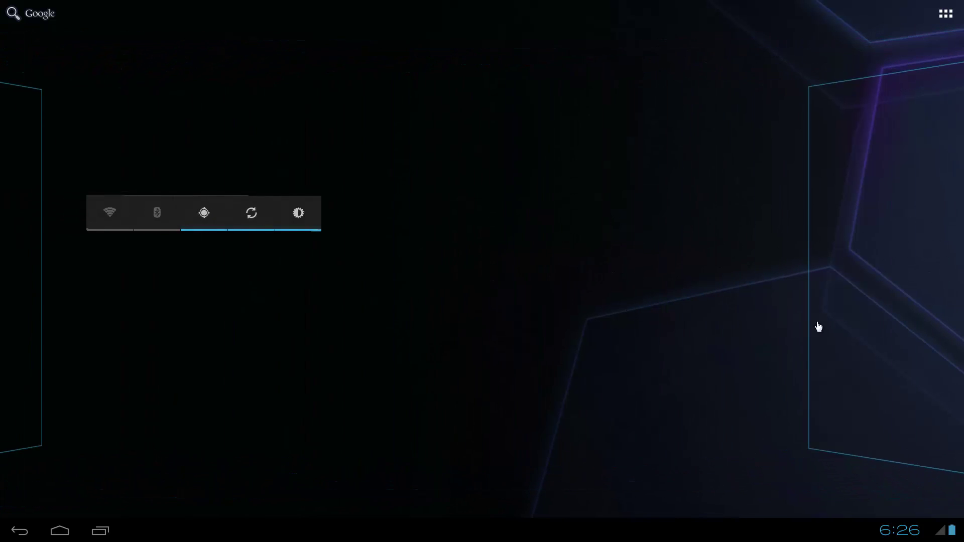
mouse_move(233, 330)
mouse_down()
mouse_move(869, 338)
mouse_move(377, 351)
mouse_up()
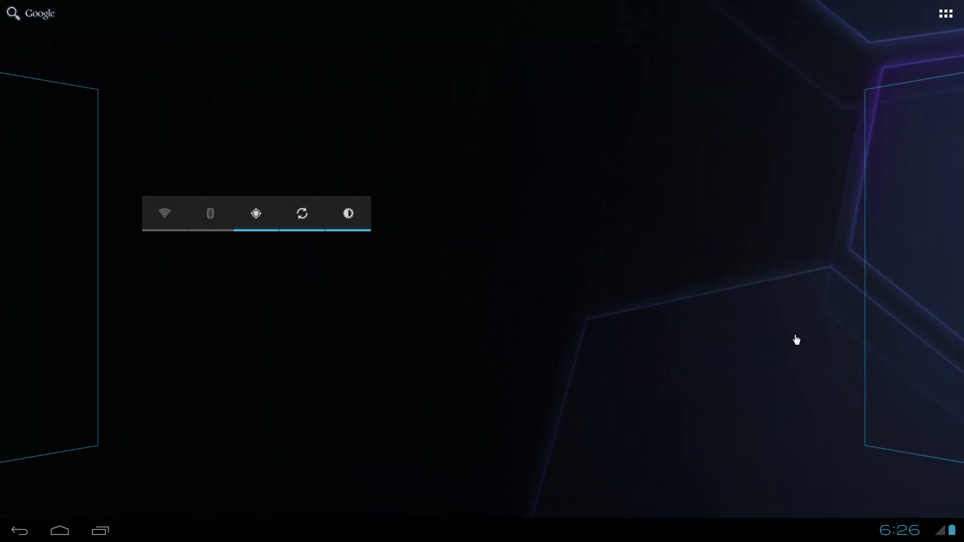
drag(759, 340, 293, 338)
drag(728, 343, 280, 348)
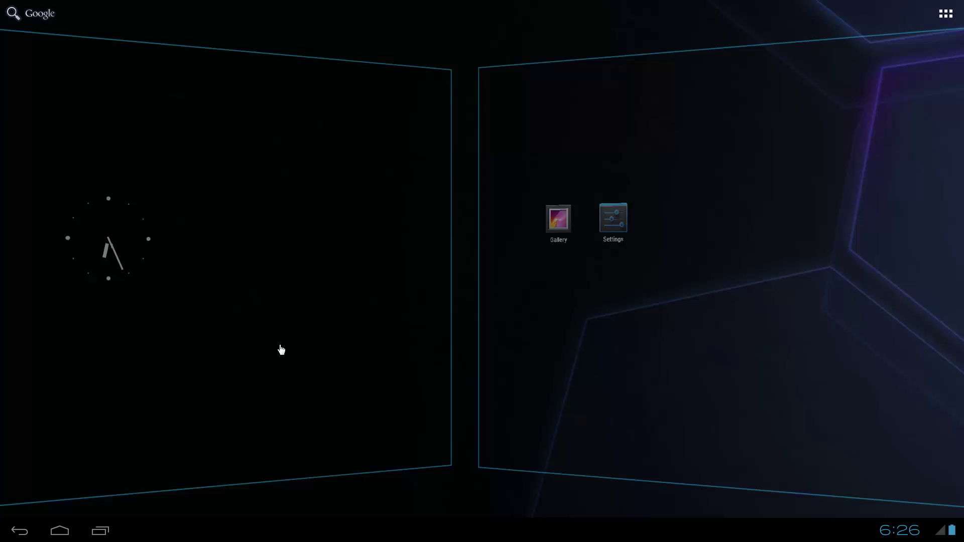
mouse_move(774, 337)
mouse_down()
mouse_move(194, 338)
mouse_move(631, 334)
mouse_up()
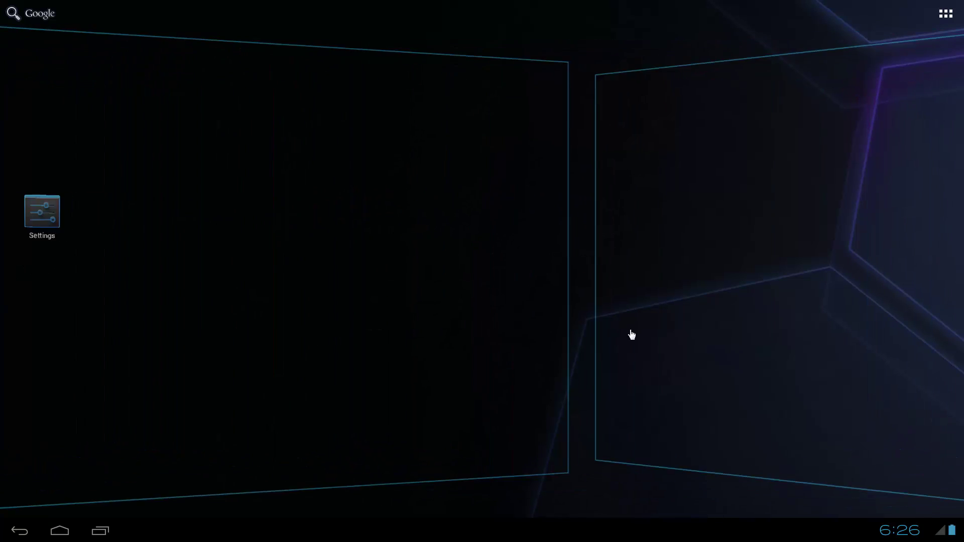
drag(299, 347, 777, 381)
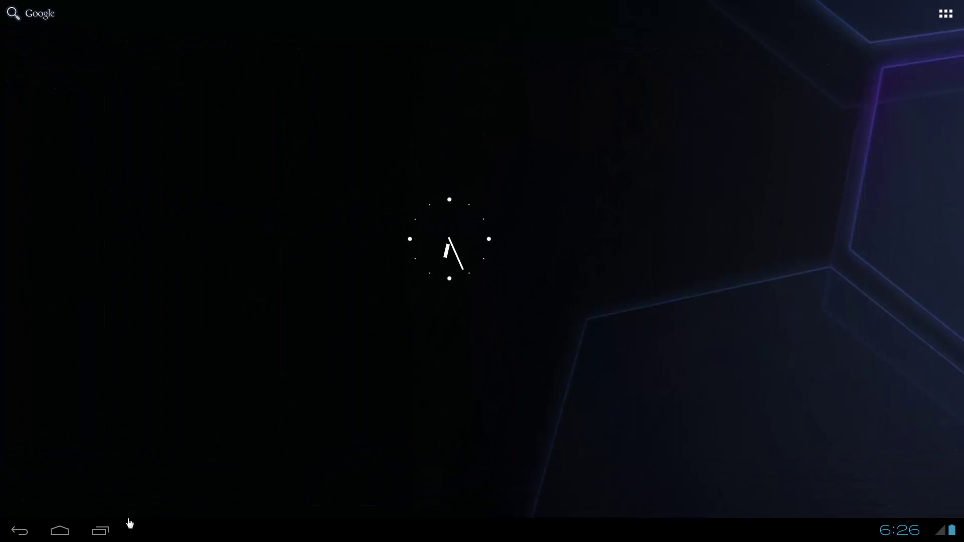
- Swipe Settings, Calculator and Calendar out of the recent apps list, leaving it empty
click(101, 532)
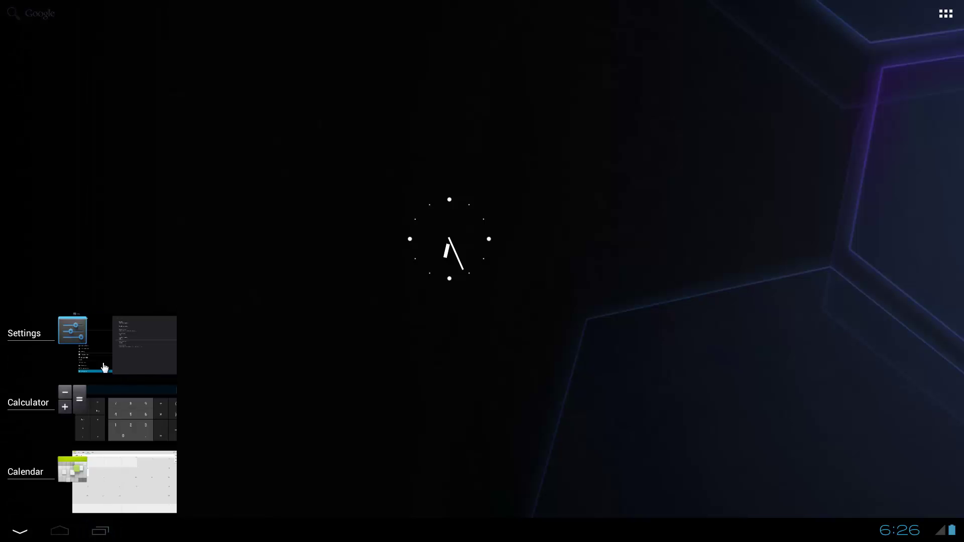
drag(128, 357, 207, 381)
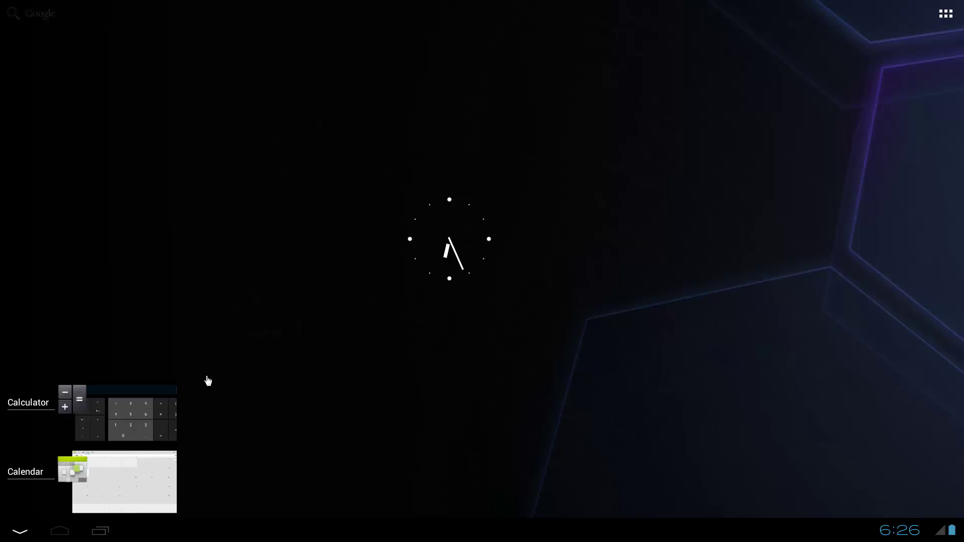
drag(129, 411, 212, 465)
drag(114, 482, 505, 484)
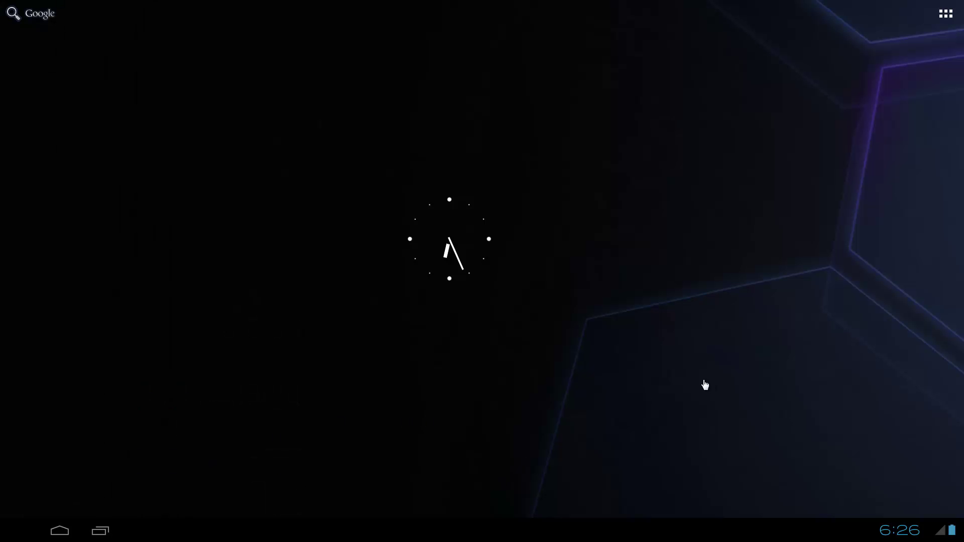